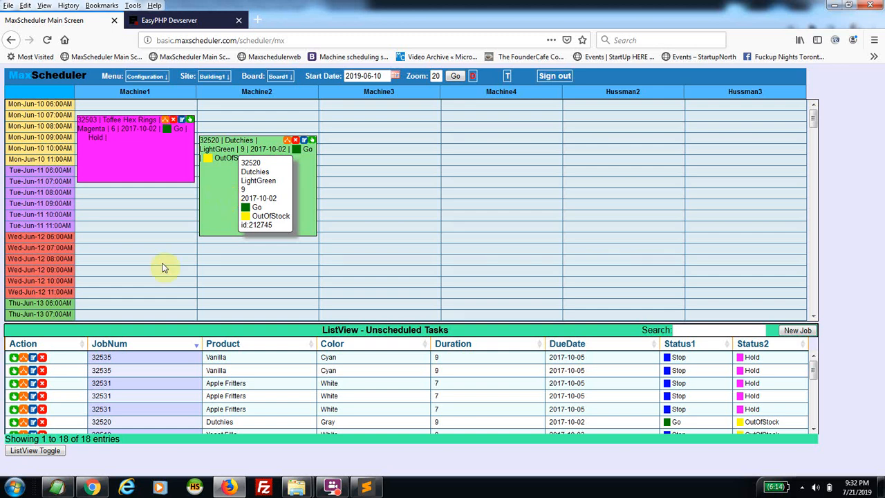
Drag Vanilla job 32535 from Unscheduled Tasks into Machine3's Tue-Jun-11 morning slot
drag(14, 357, 362, 174)
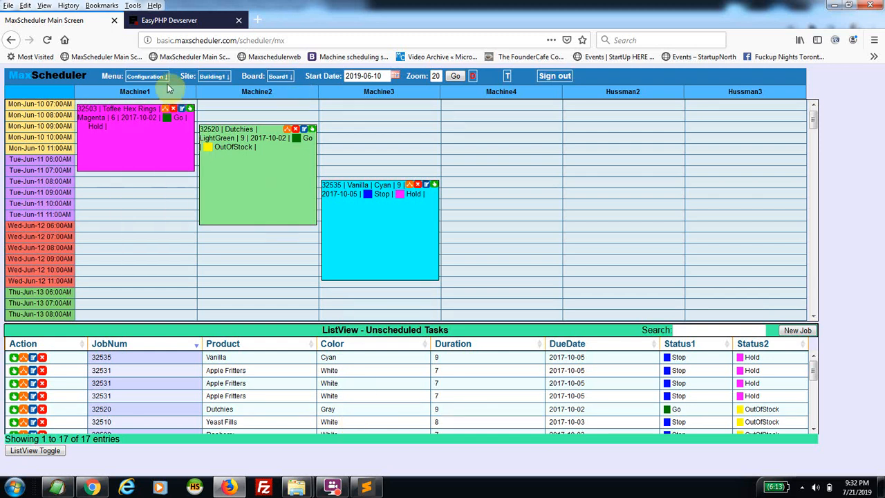
Open the Configuration pages from the menu in a new tab and switch to it
click(146, 76)
click(143, 88)
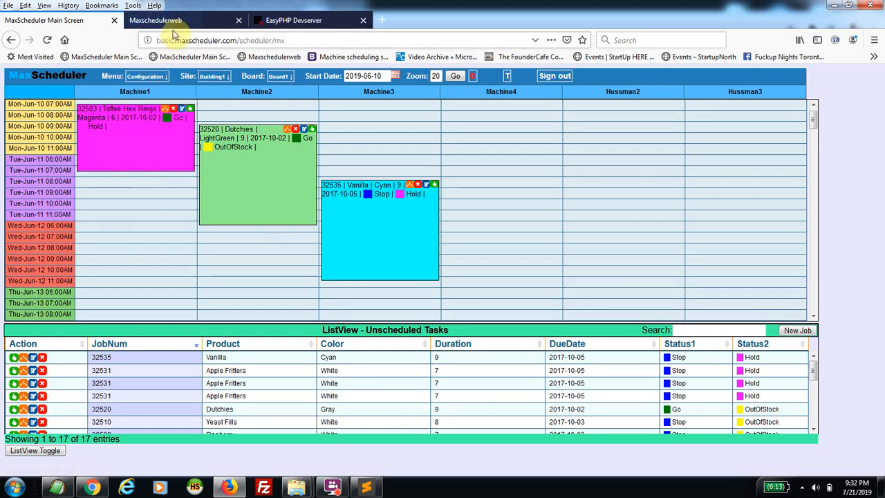
click(175, 21)
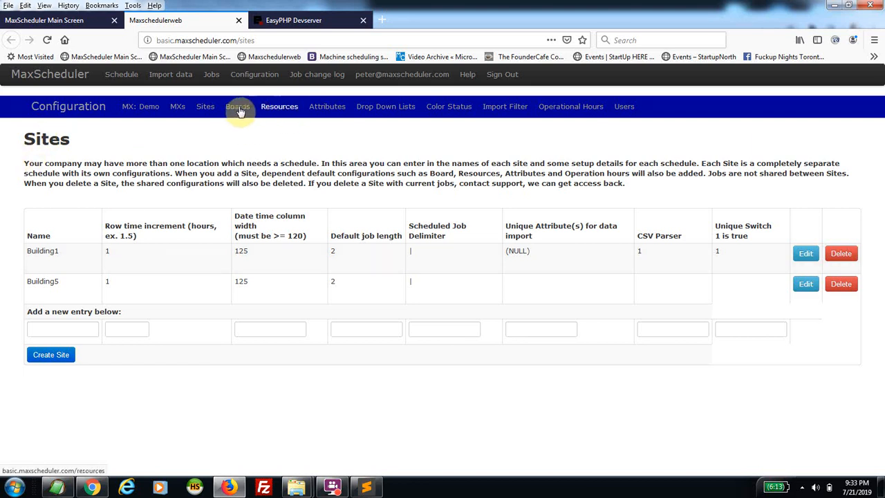
Browse the Resources and Boards lists, ending on the Building1 job Attributes list
click(273, 113)
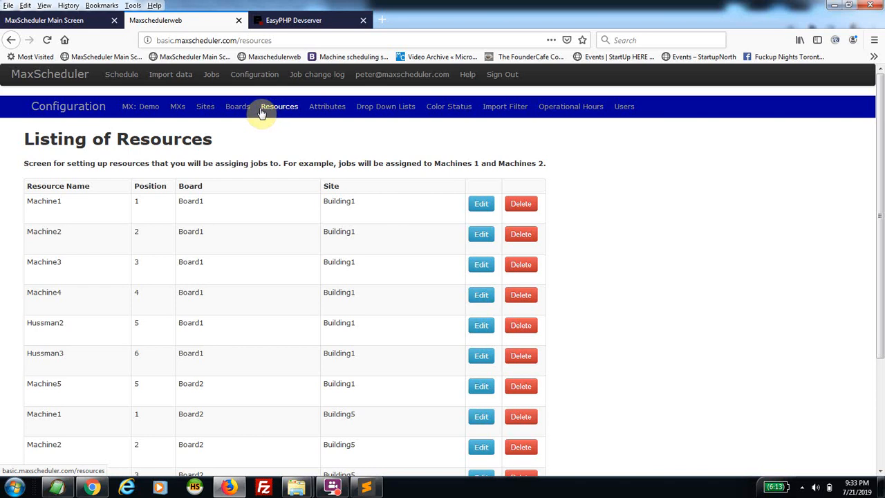
click(233, 108)
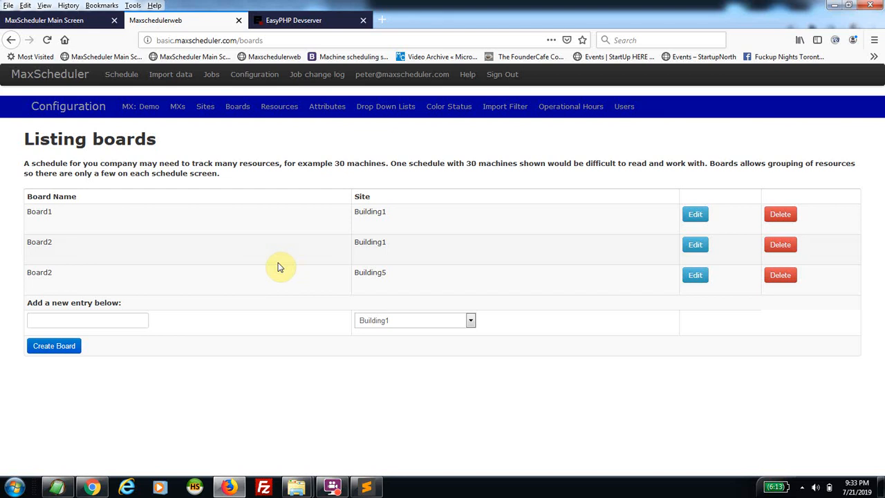
click(325, 106)
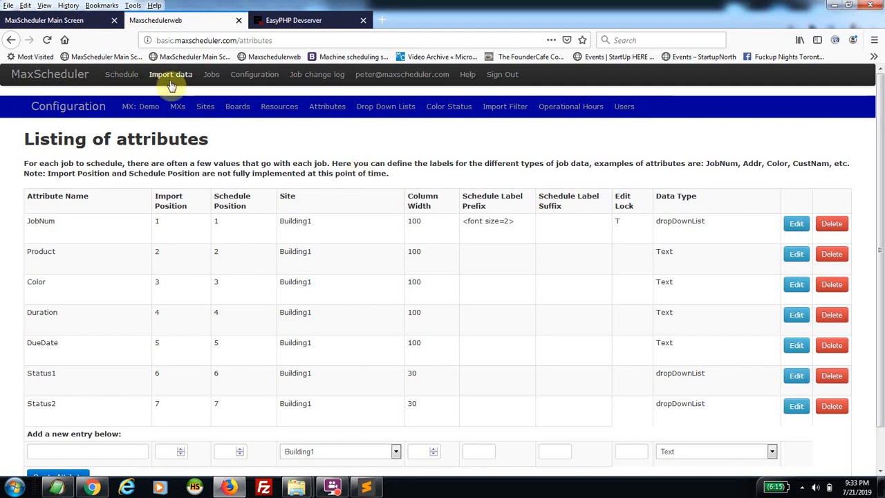
Open the full Jobs list in its own tab, sort it by Color and search 'ras'
middle_click(211, 74)
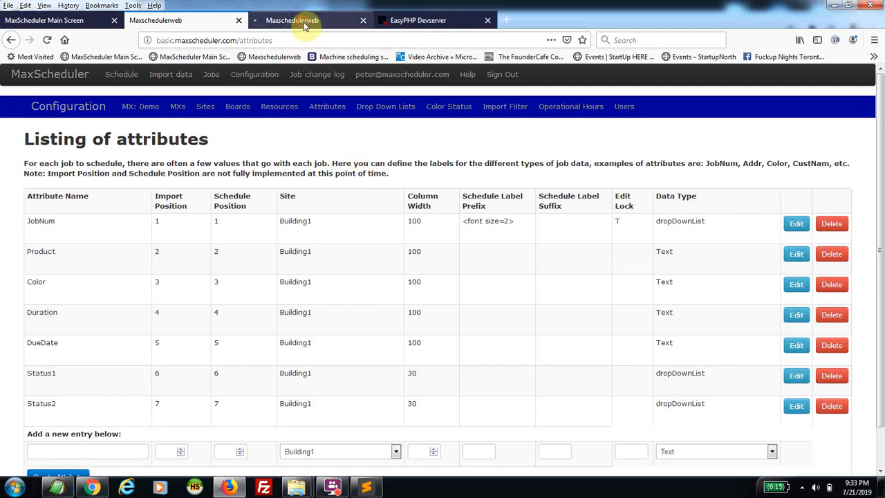
click(307, 20)
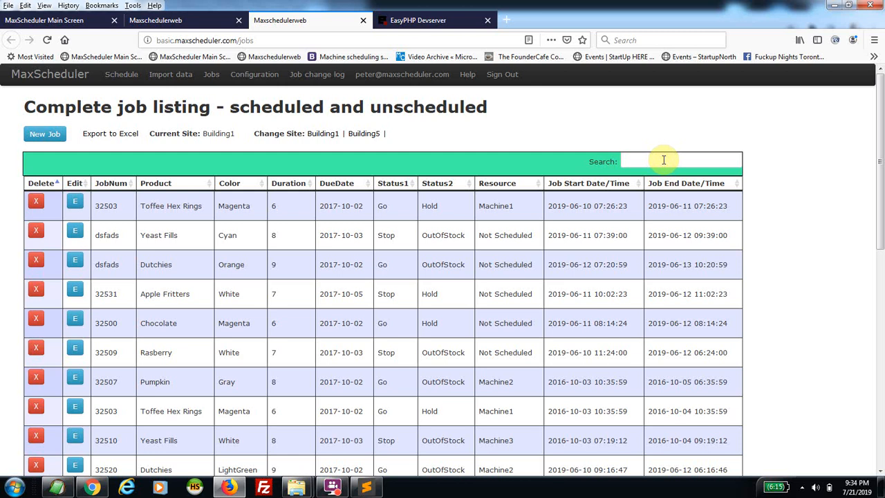
click(228, 182)
click(632, 160)
text(ras)
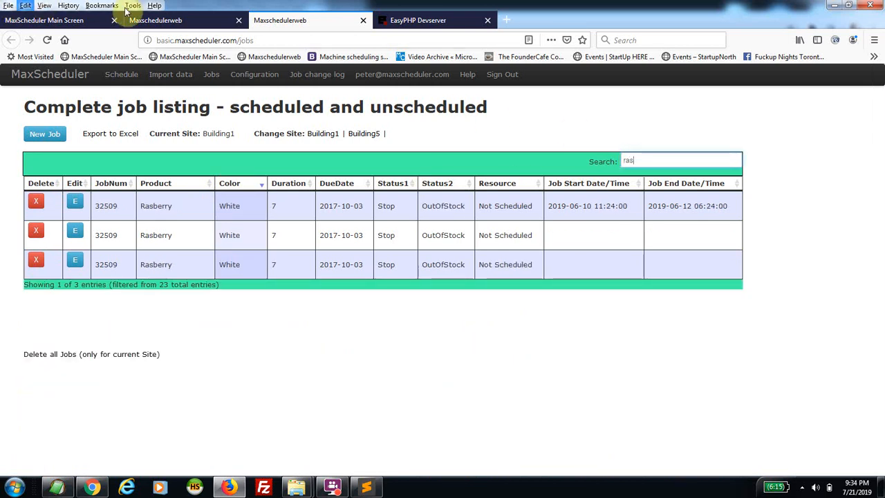
click(253, 78)
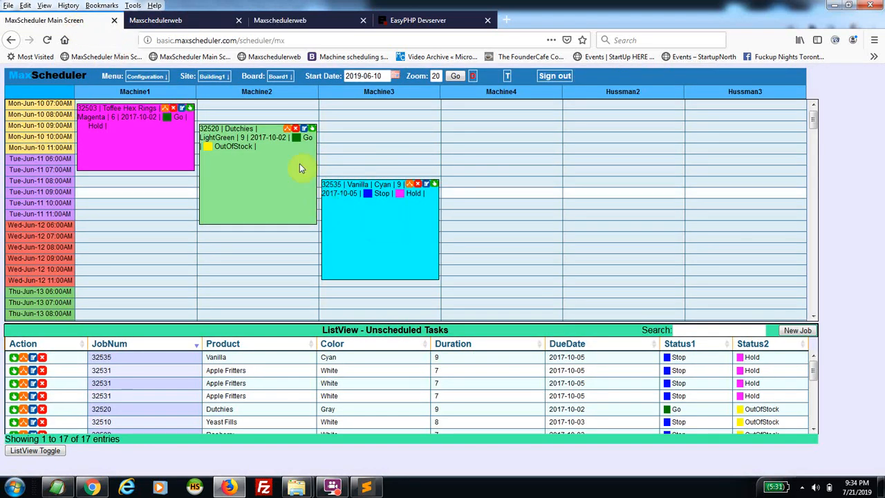
click(305, 129)
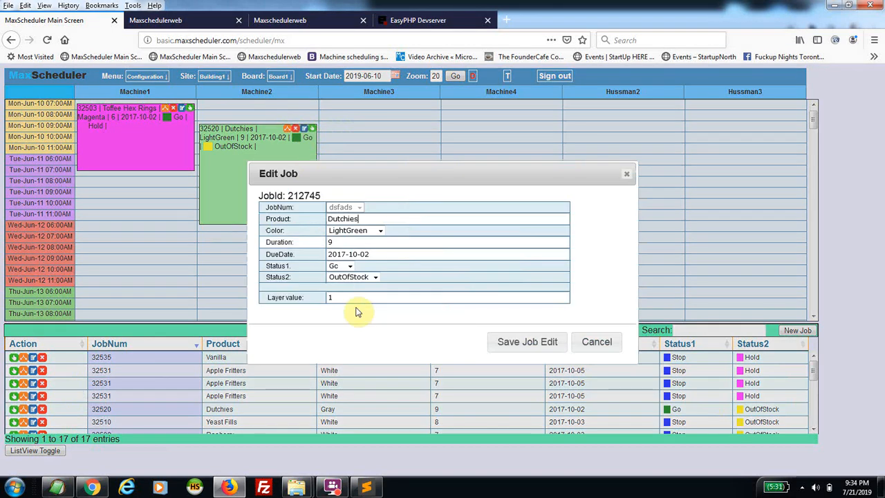
click(351, 268)
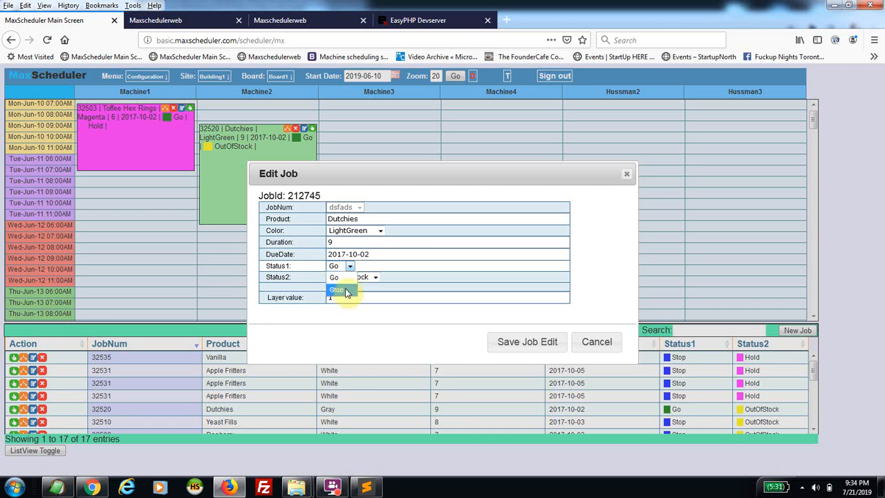
click(349, 269)
click(376, 278)
click(376, 278)
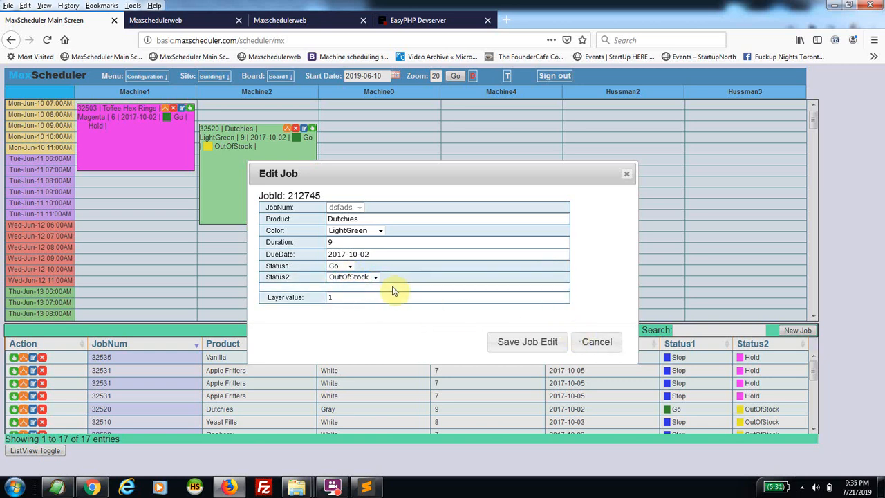
click(597, 345)
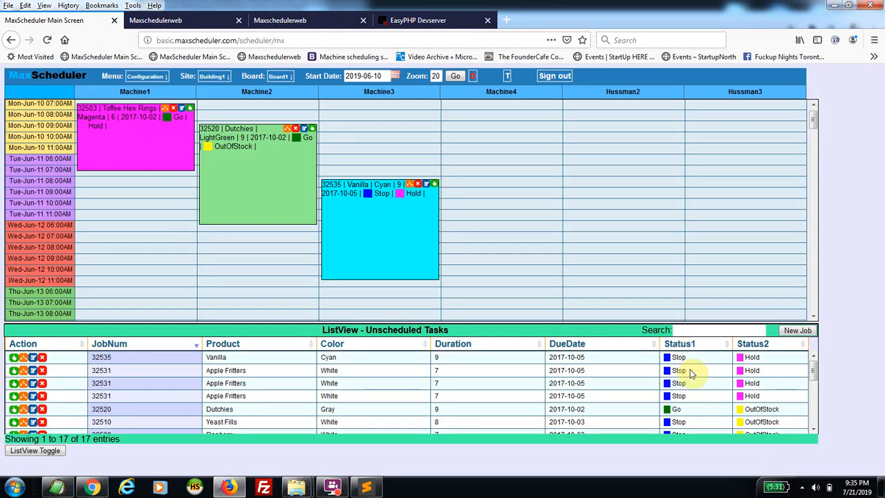
Scroll through the 17 unscheduled tasks, then switch to the configuration tab on Sites
scroll(692, 374, down, 5)
scroll(691, 373, up, 5)
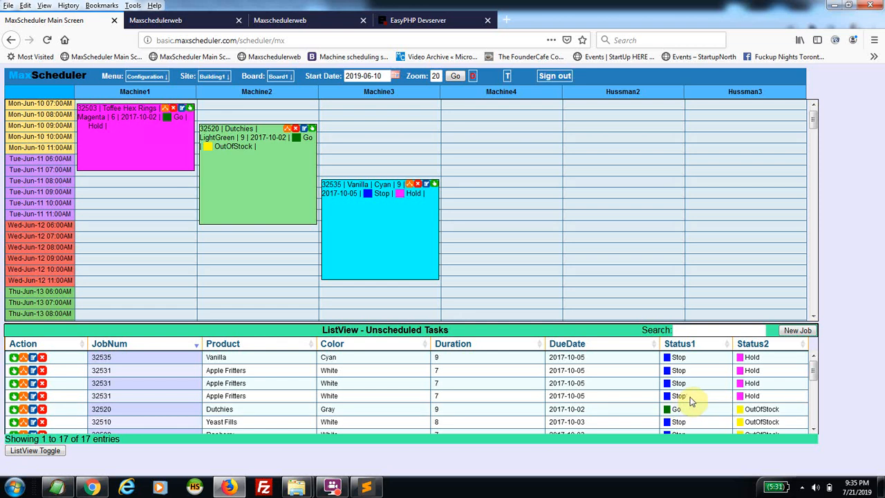
scroll(761, 413, down, 3)
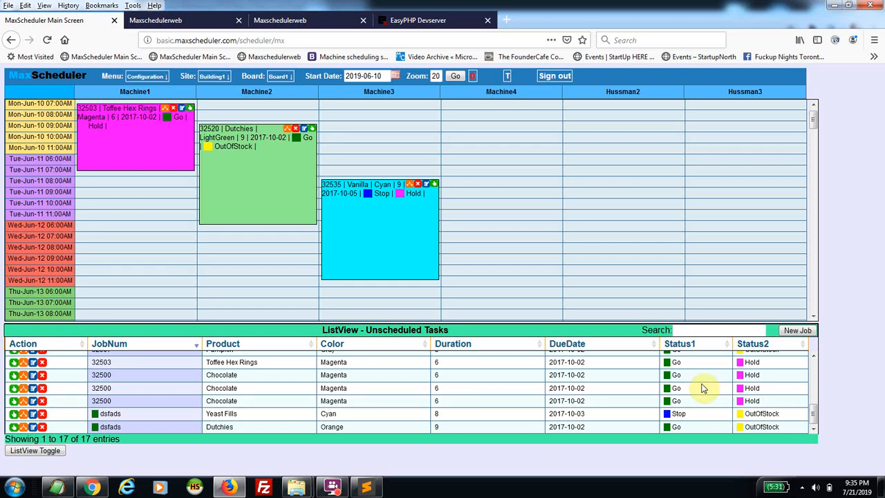
click(297, 19)
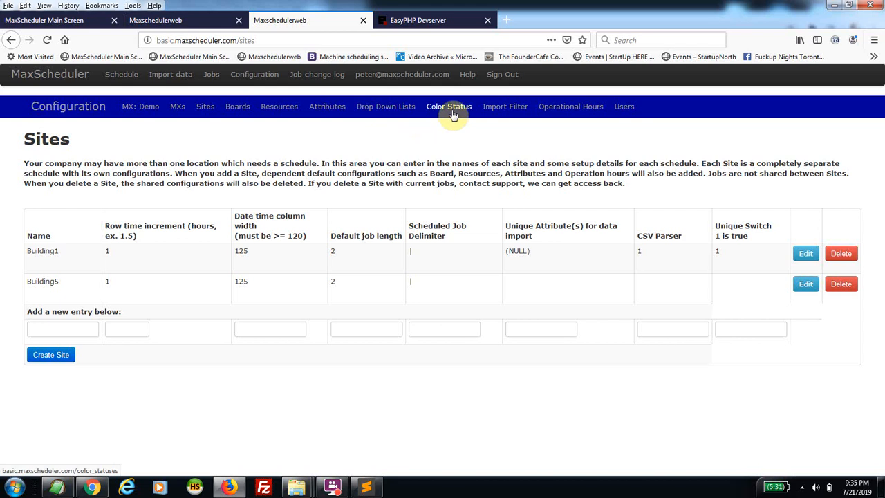
Open the edit form for Toffee Hex Rings job 32503 and show its colour choices
click(59, 20)
mouse_move(167, 127)
mouse_move(296, 180)
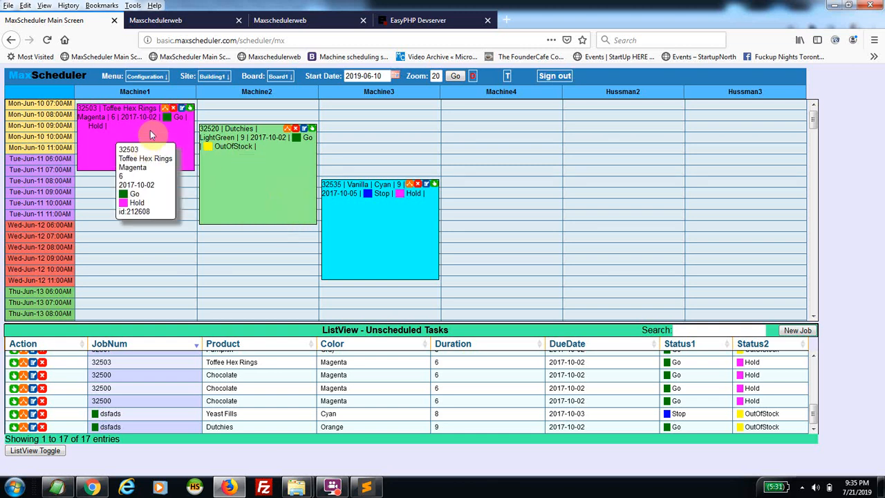
click(182, 109)
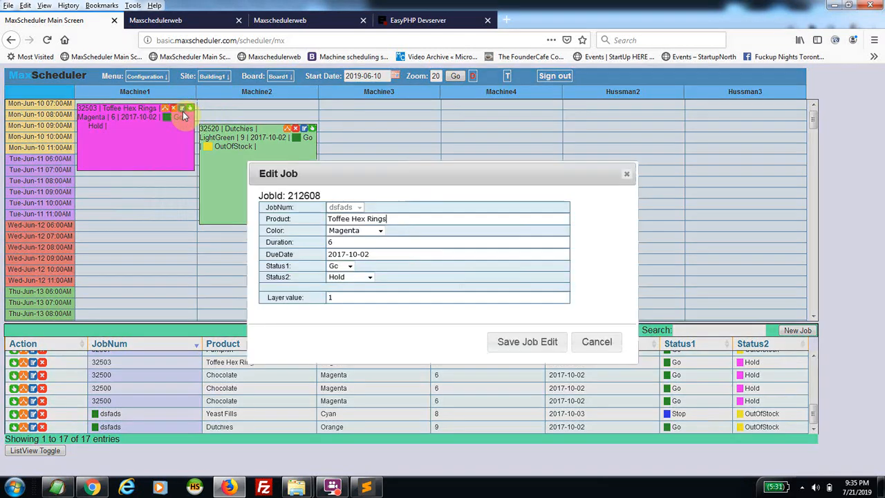
click(379, 231)
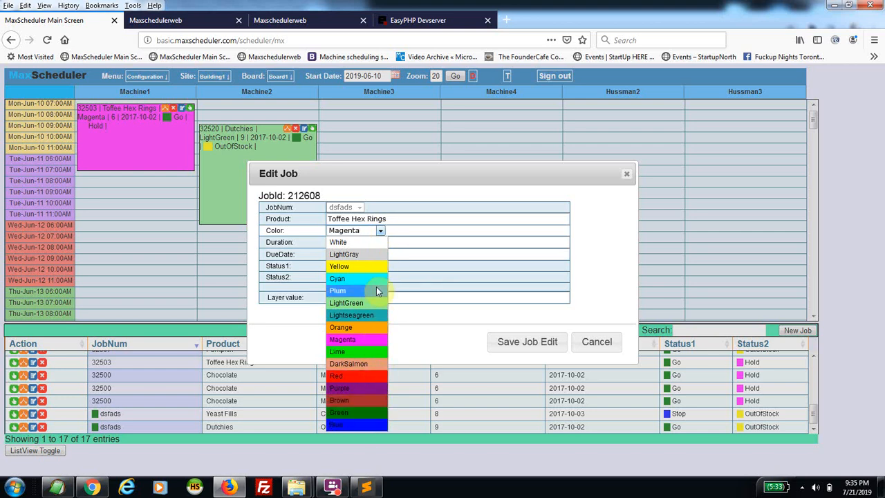
Review the Color Statuses and Operational Hours configuration pages, then return to the board
click(310, 20)
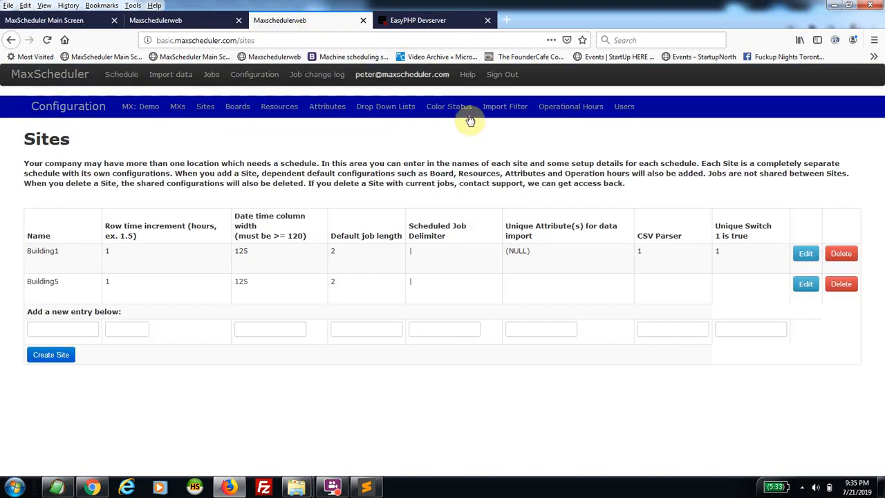
click(453, 111)
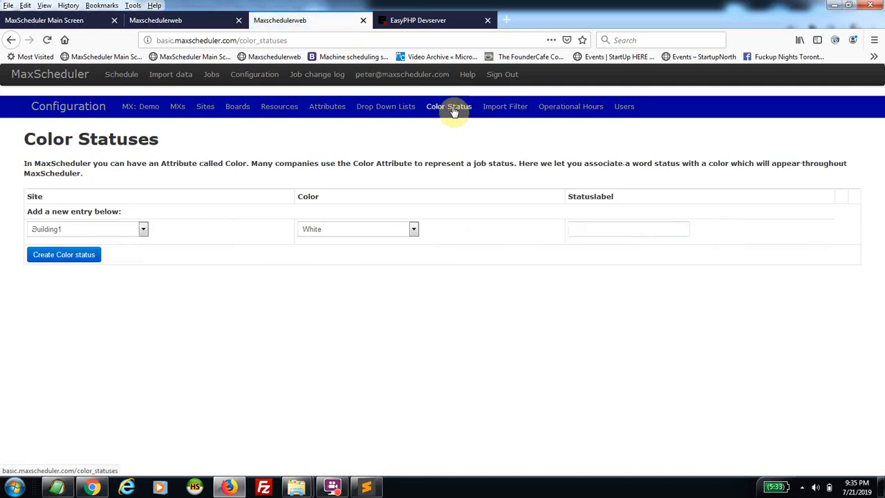
click(555, 112)
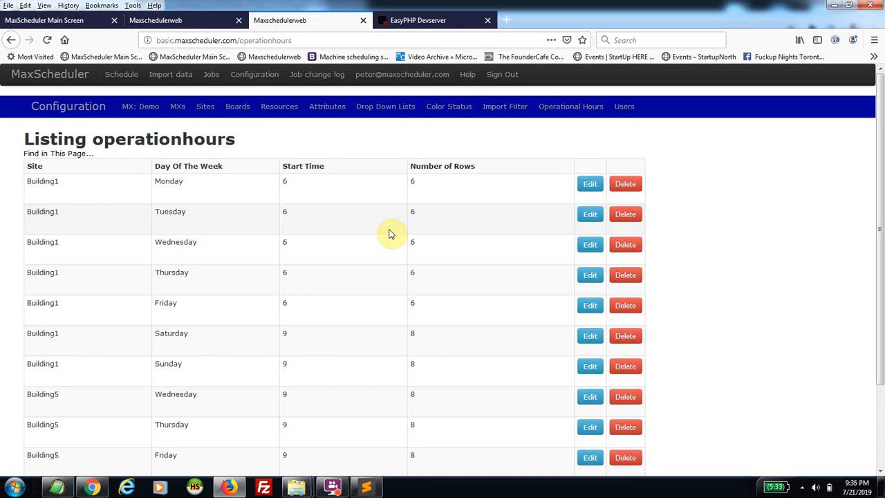
click(54, 21)
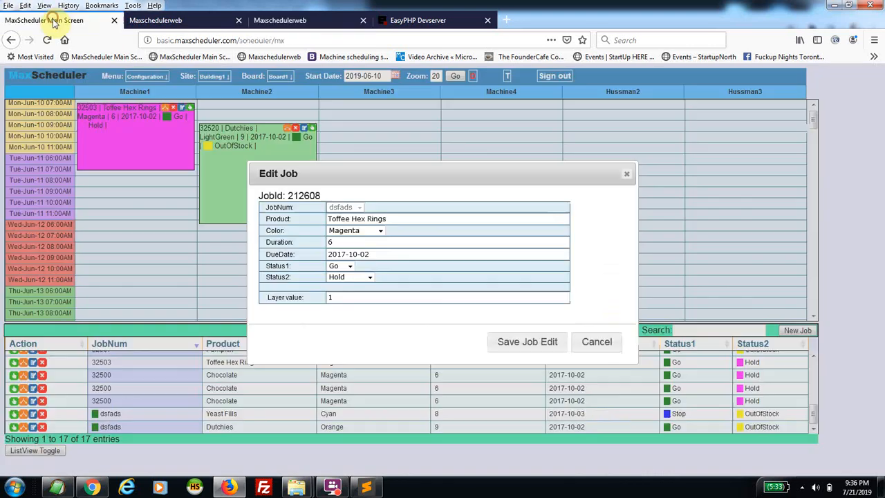
Cancel the job 32503 edit and open the Users list in Configuration
click(602, 346)
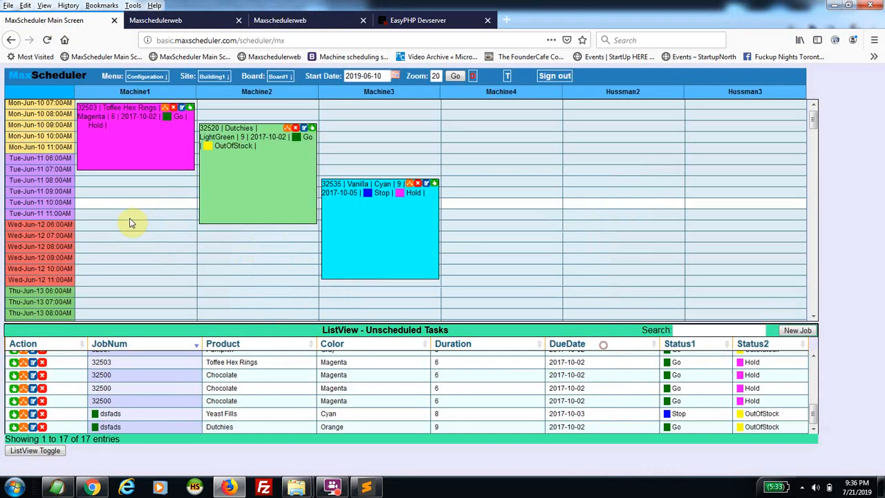
scroll(132, 221, up, 1)
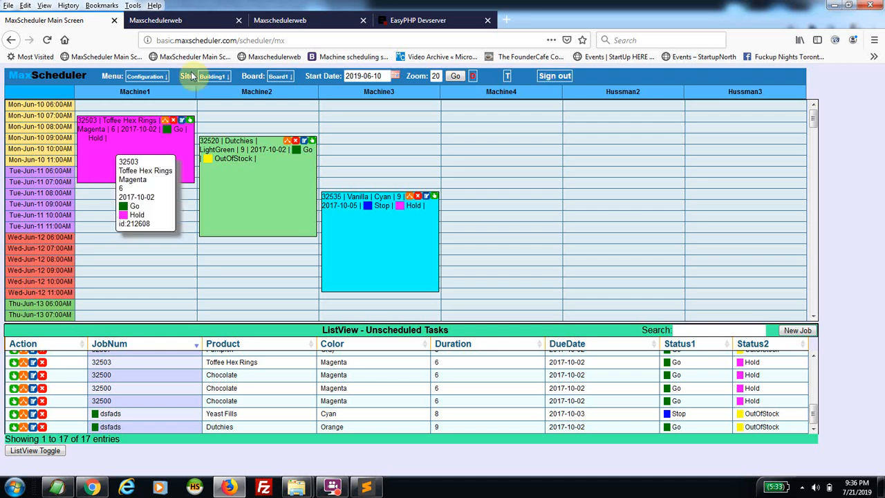
click(286, 19)
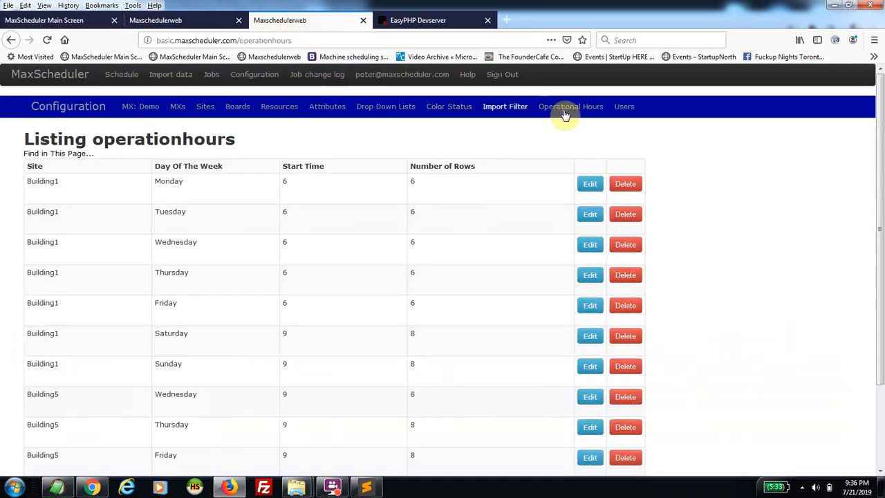
click(624, 107)
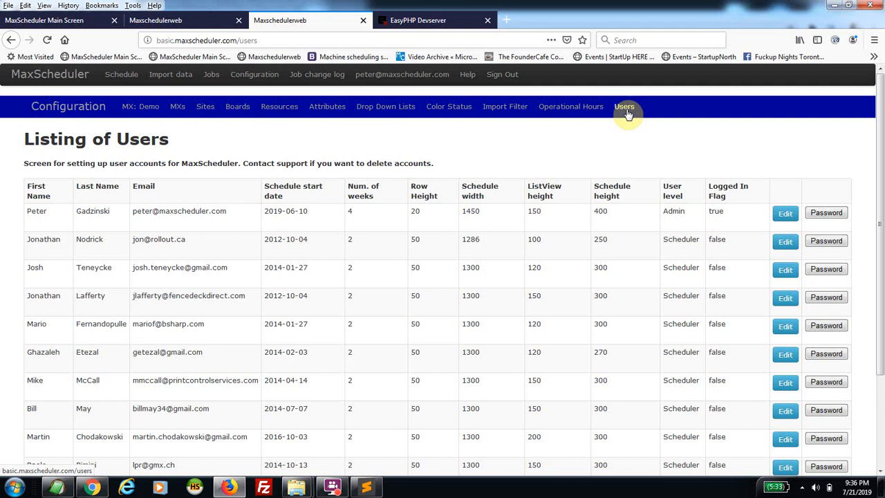
Open the admin user's edit form and read through display settings down to Access Controls
click(785, 213)
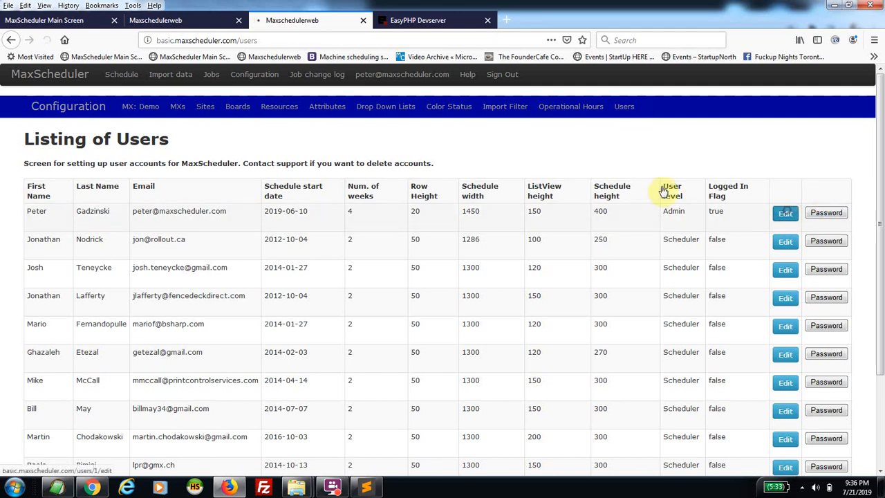
scroll(207, 227, down, 3)
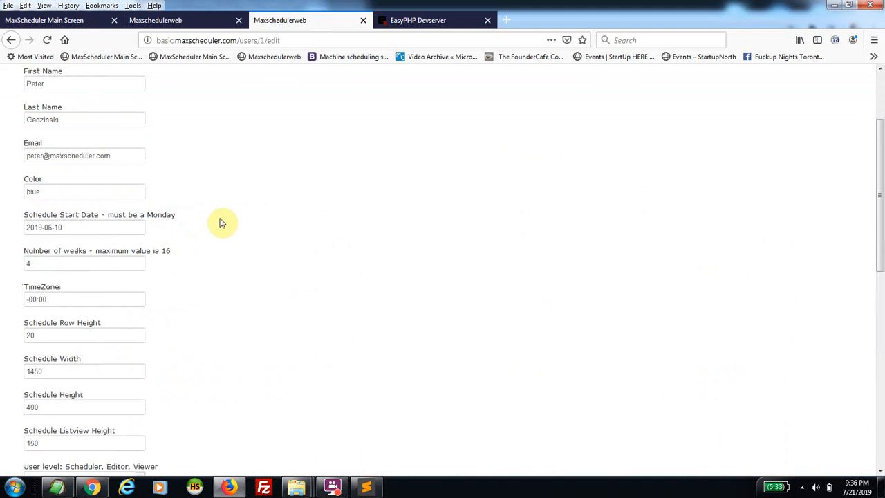
scroll(220, 223, down, 9)
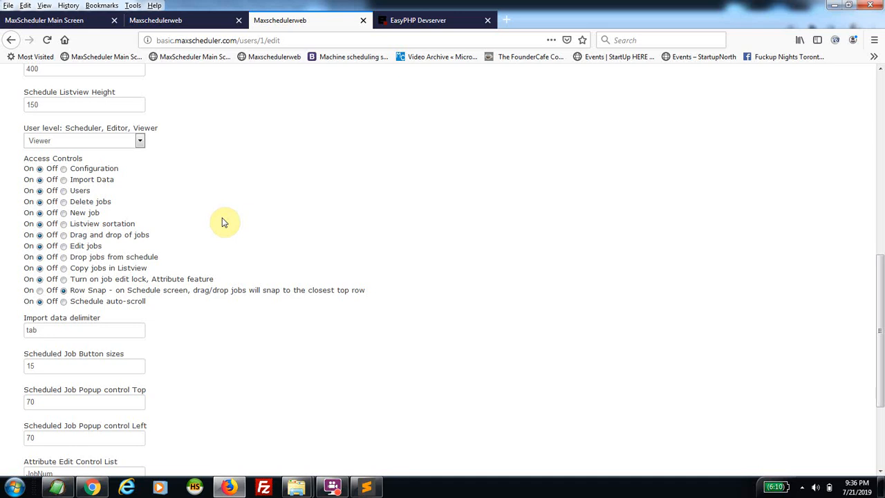
scroll(215, 213, up, 4)
scroll(179, 220, down, 4)
drag(187, 306, 213, 268)
click(231, 228)
click(81, 20)
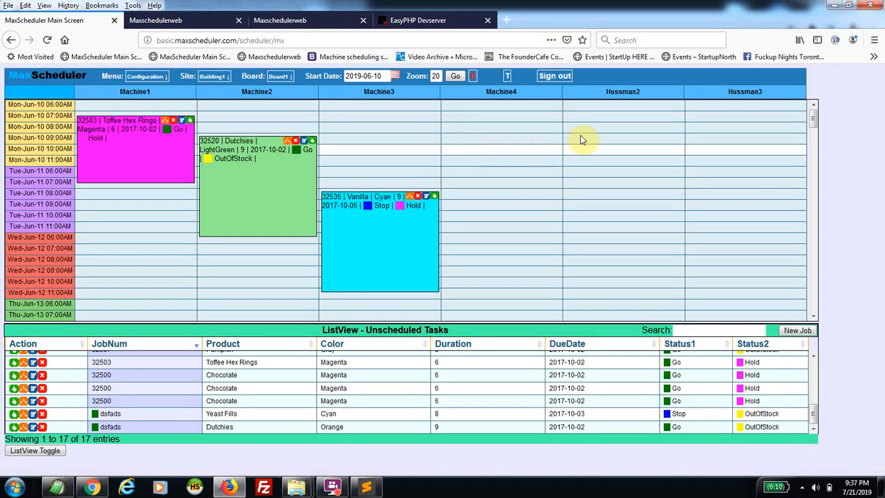
Go to Import data in the second tab and start a New Import
click(174, 20)
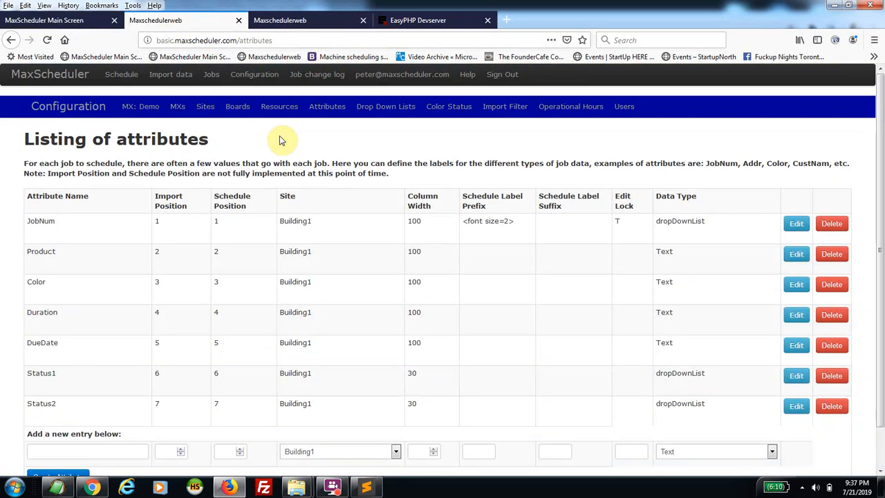
click(183, 75)
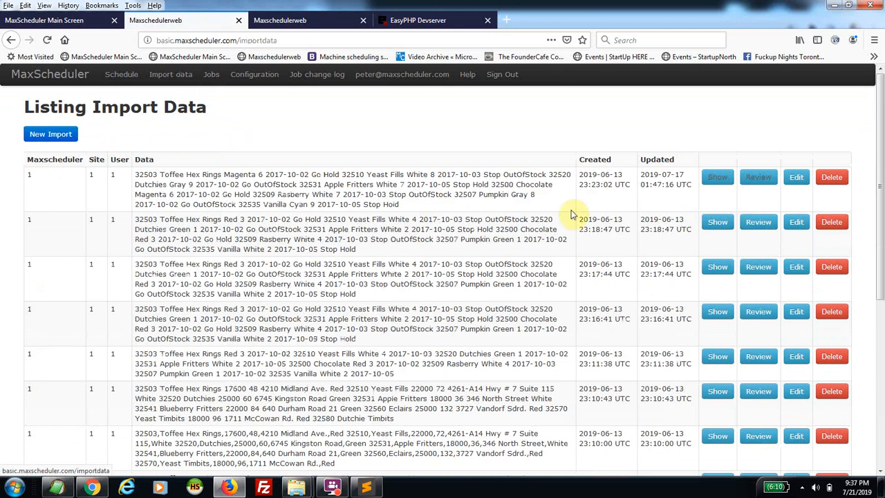
click(62, 136)
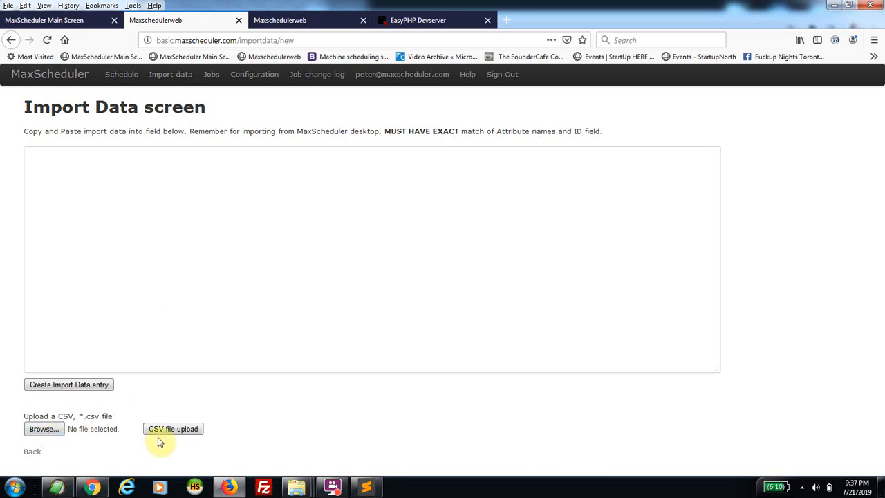
Return to the Import Data listing and review the top entry's eight jobs, 32503–32535
click(11, 39)
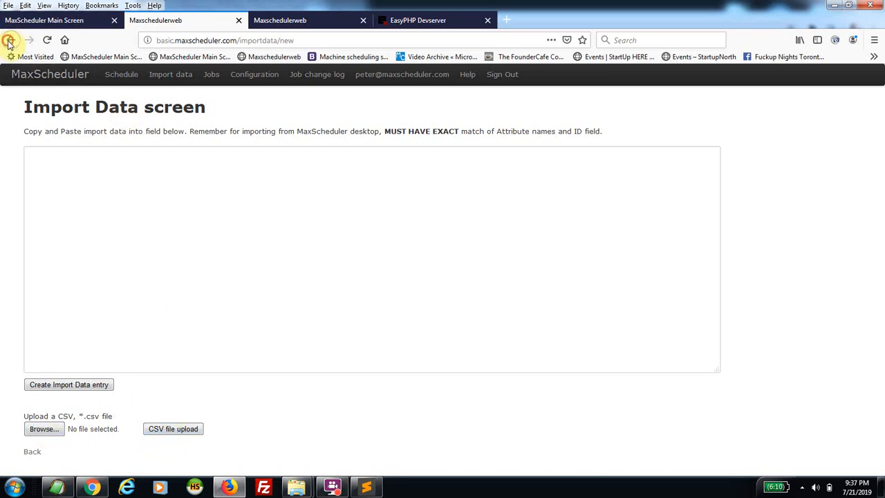
click(758, 177)
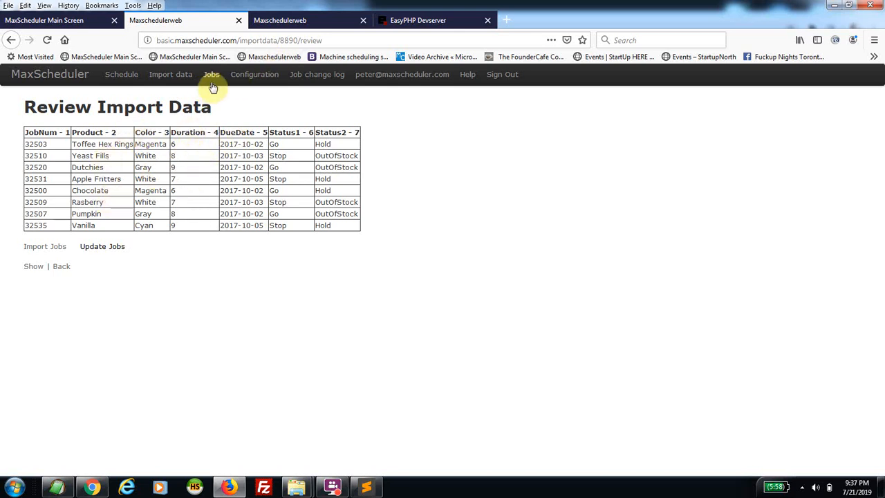
Check the Job change log, then go back to the Main Screen board
click(326, 77)
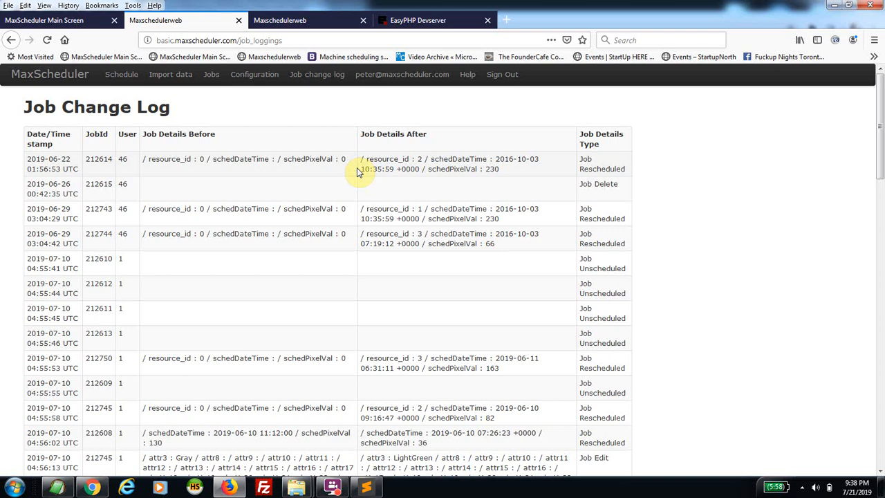
click(84, 22)
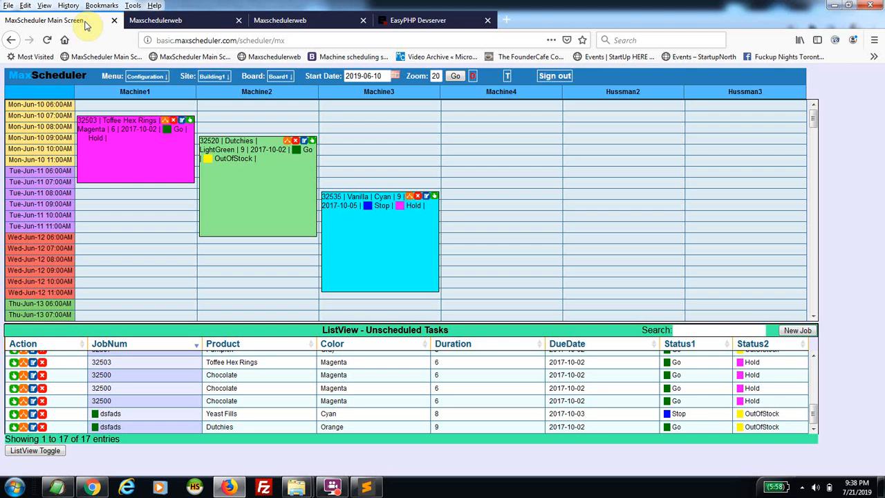